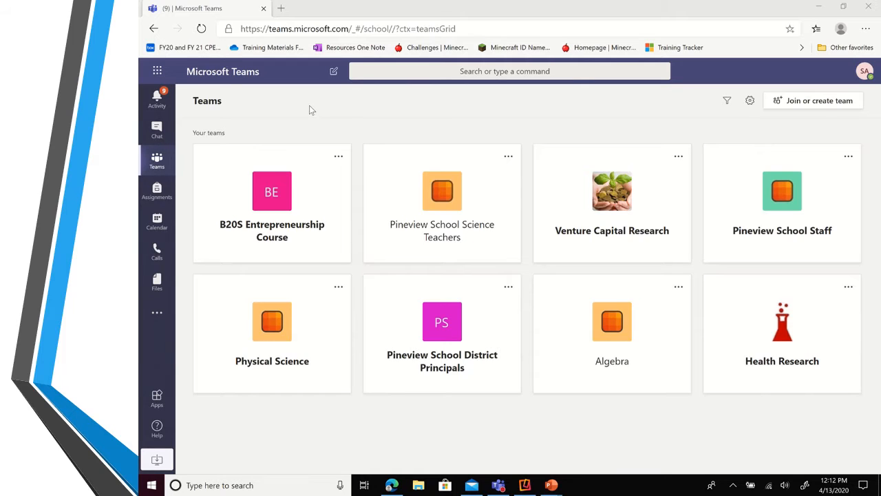
- Add the Insights app as a tab in the Physical Science team's General channel, with the channel post option enabled
{"action": "left_click", "coordinate": [628, 335]}
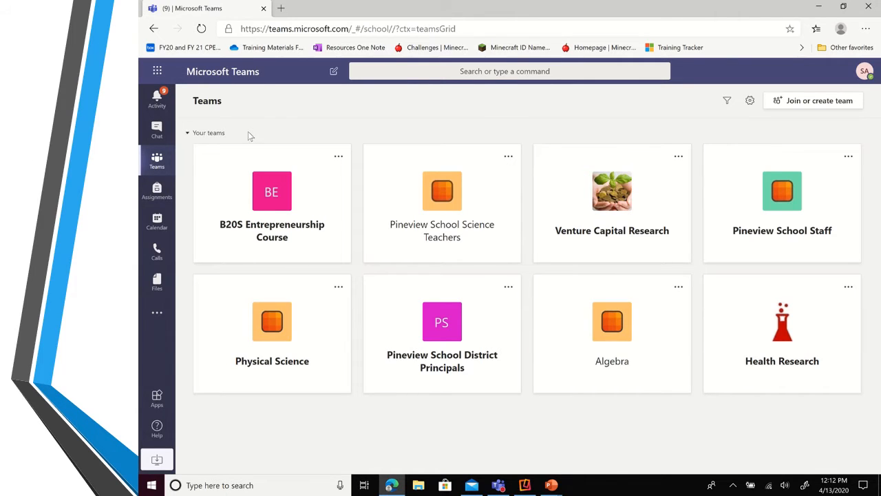
{"action": "left_click", "coordinate": [258, 355]}
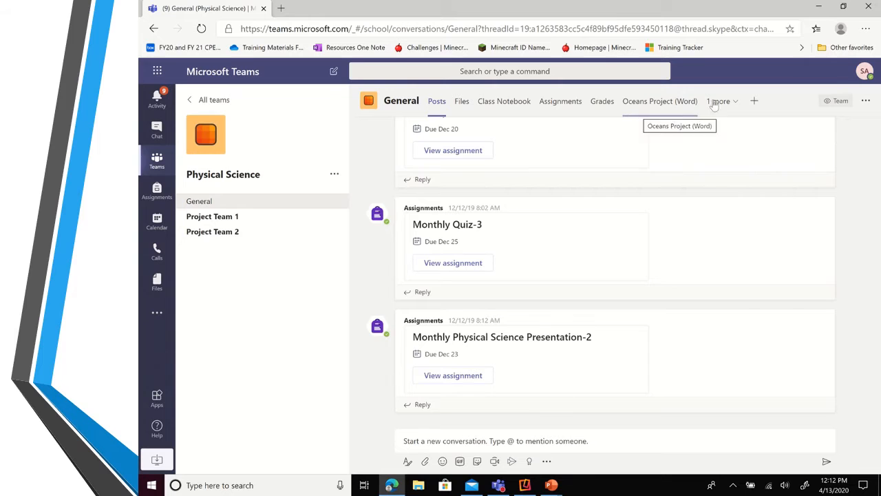
{"action": "left_click", "coordinate": [755, 101]}
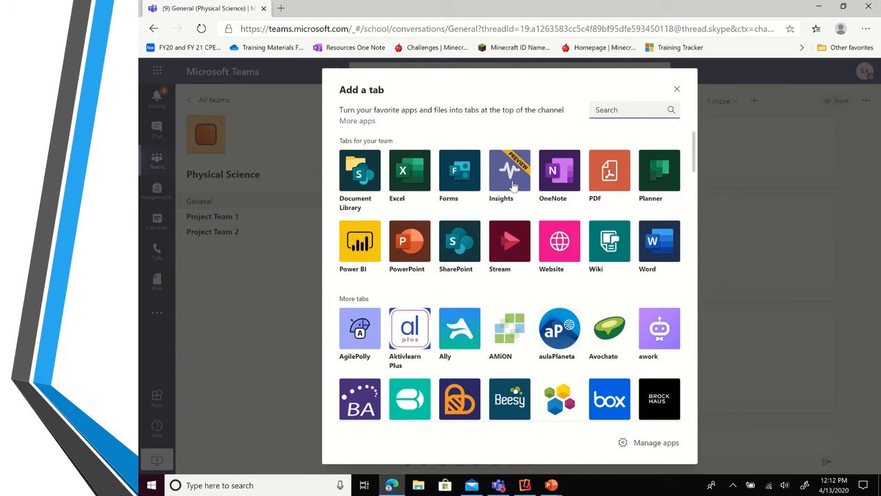
{"action": "left_click", "coordinate": [511, 183]}
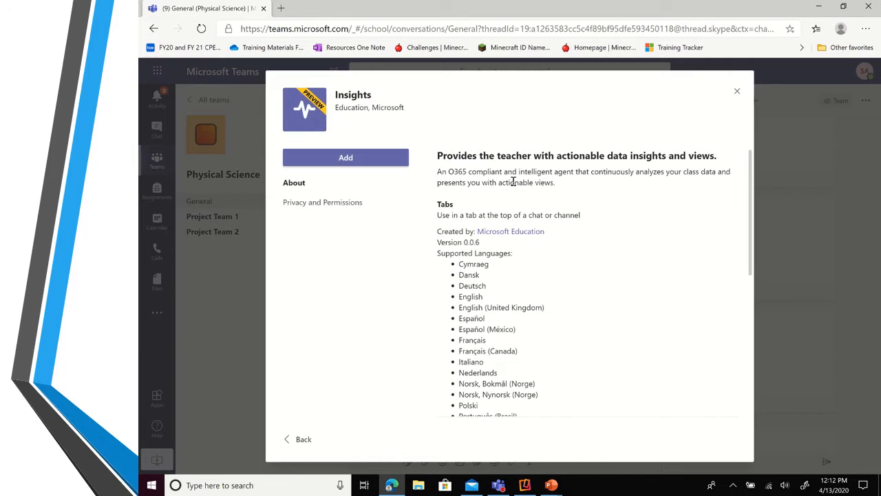
{"action": "left_click", "coordinate": [386, 162]}
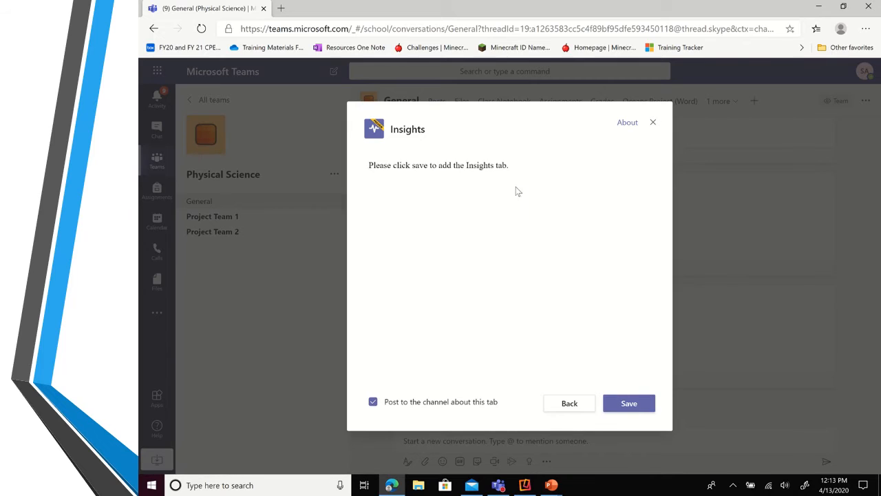
{"action": "left_click", "coordinate": [634, 407]}
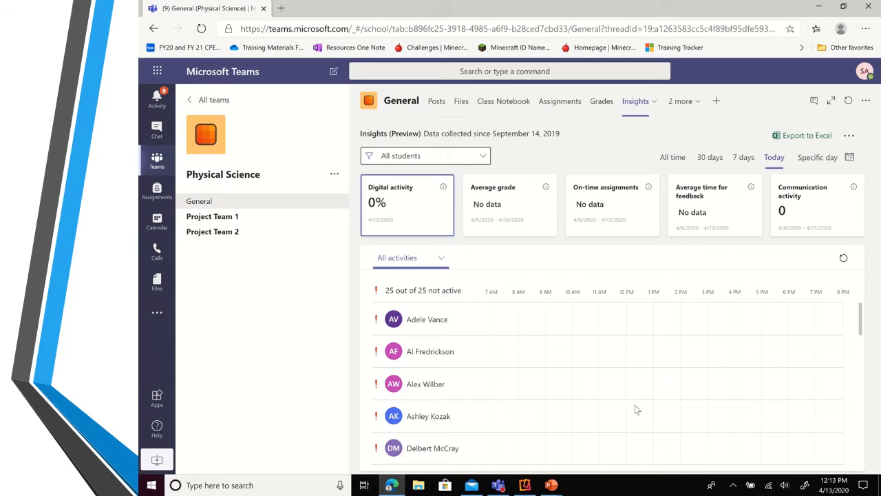
- Open Insights in the Algebra team's General channel and set the reporting period to All time
{"action": "left_click", "coordinate": [208, 100]}
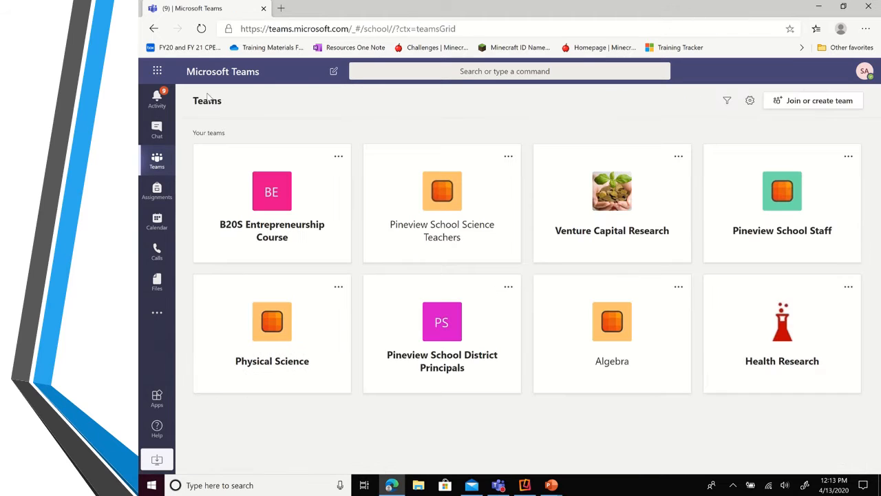
{"action": "left_click", "coordinate": [604, 322]}
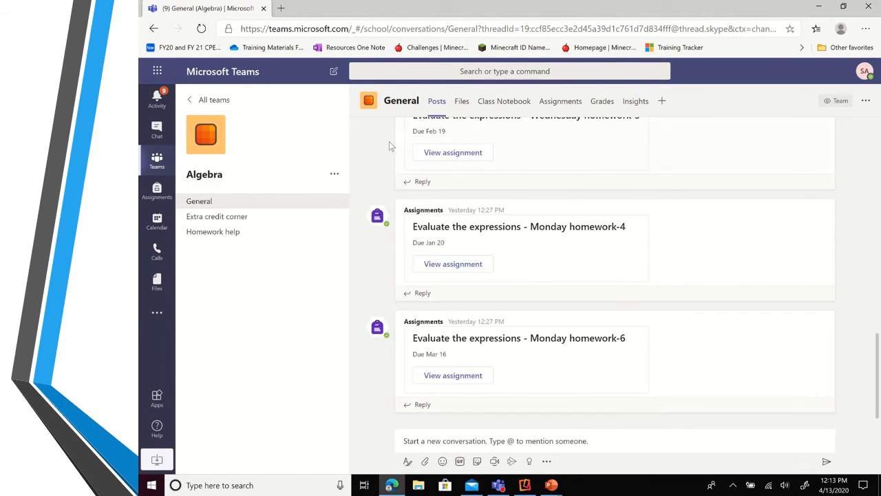
{"action": "left_click", "coordinate": [638, 108]}
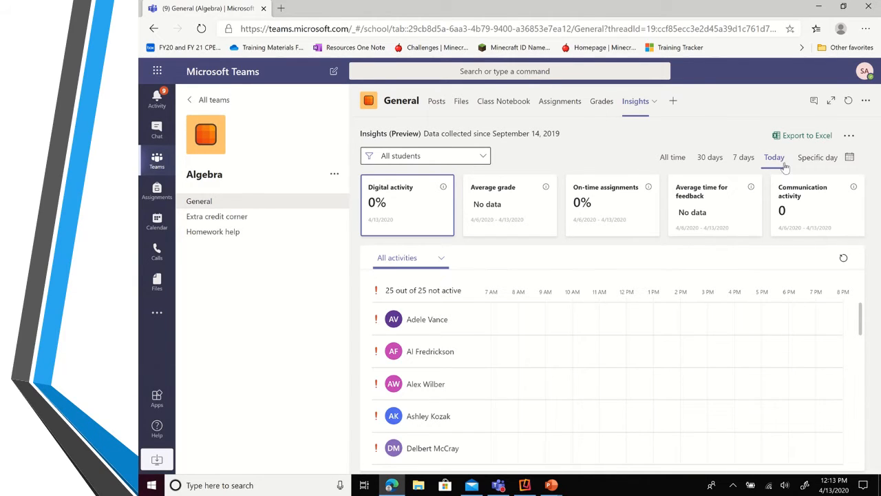
{"action": "left_click", "coordinate": [674, 158]}
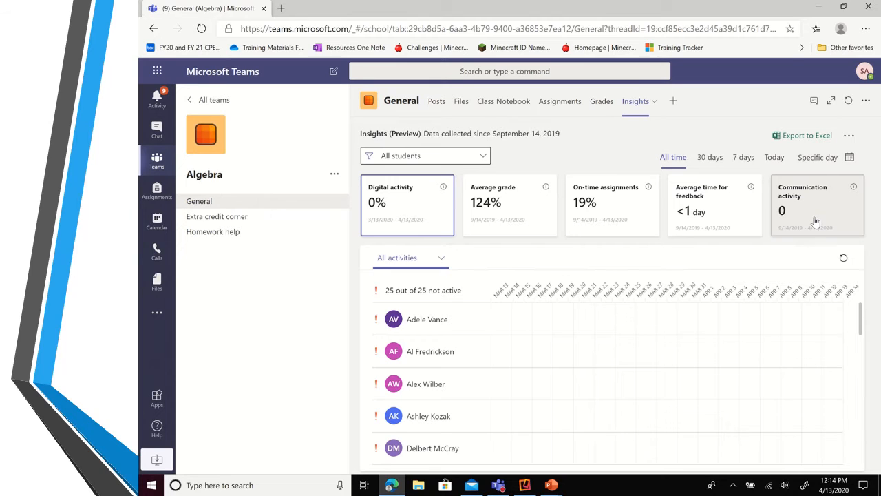
- Review the digital activity of all Algebra students down to the end of the list, dismissing the mail notification
{"action": "scroll", "coordinate": [555, 329], "scroll_direction": "down", "scroll_amount": 3}
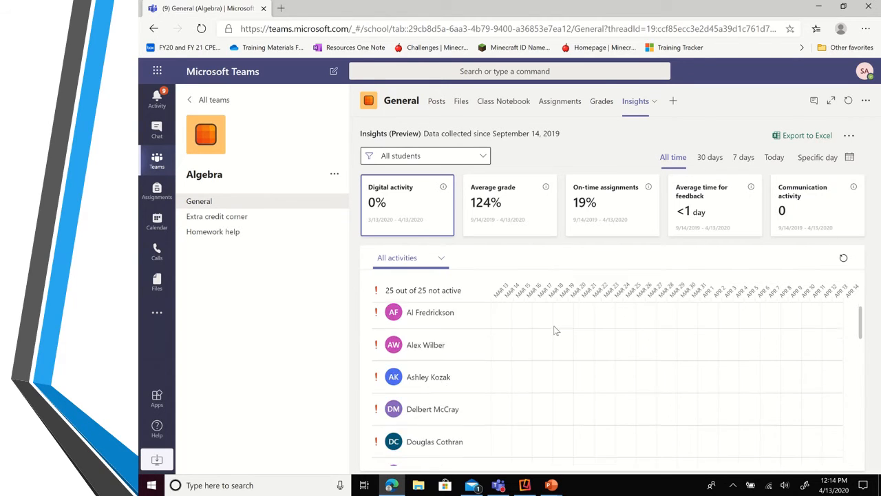
{"action": "scroll", "coordinate": [556, 330], "scroll_direction": "down", "scroll_amount": 3}
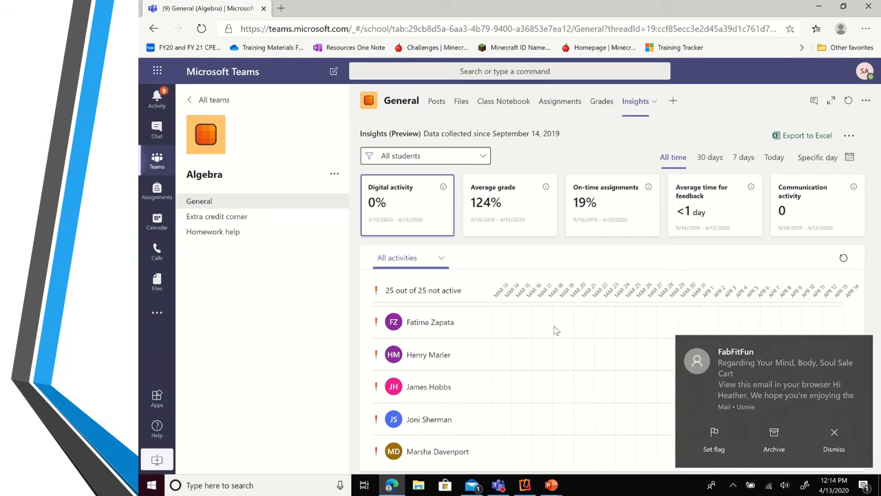
{"action": "left_click", "coordinate": [824, 433]}
{"action": "left_click", "coordinate": [740, 439]}
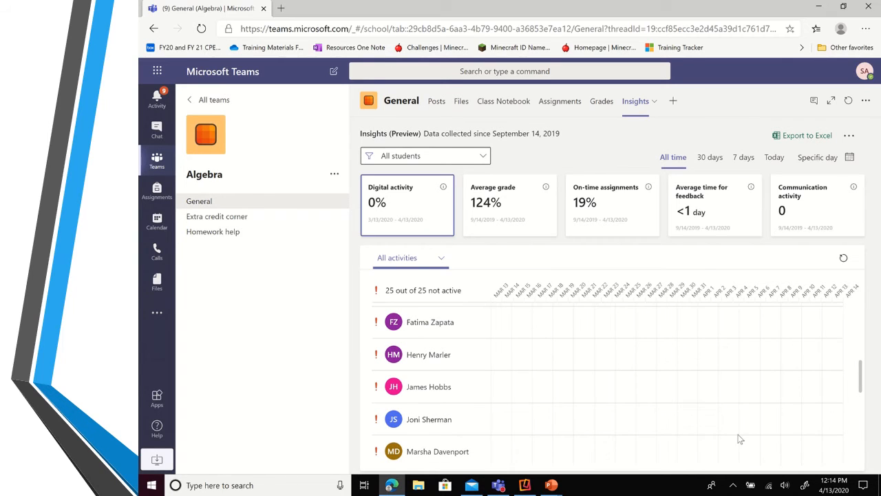
{"action": "scroll", "coordinate": [740, 439], "scroll_direction": "down", "scroll_amount": 6}
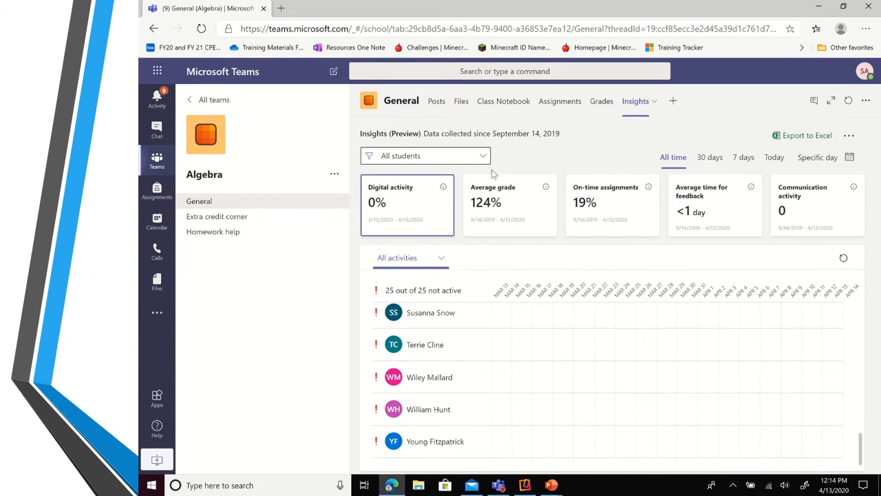
- Examine the class's average grade trend, checking the details of Introduction to Algebra and Evaluate the expressions - Monday homework-3
{"action": "left_click", "coordinate": [474, 219]}
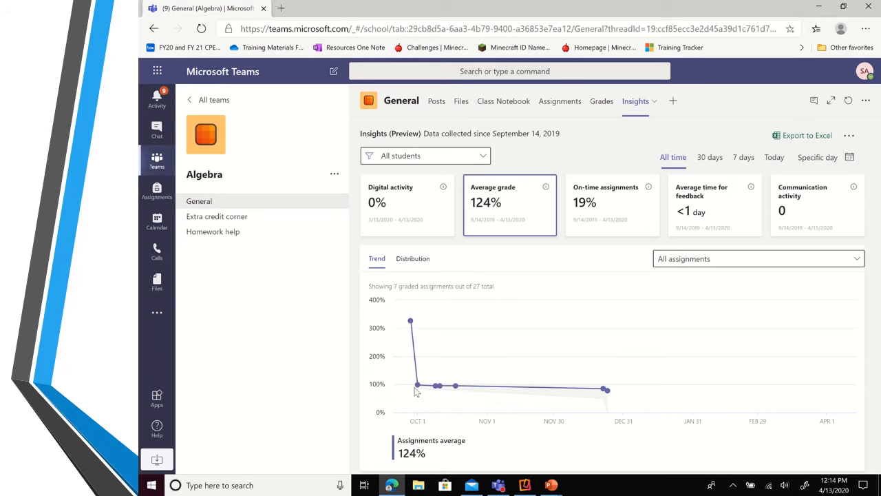
{"action": "mouse_move", "coordinate": [411, 324]}
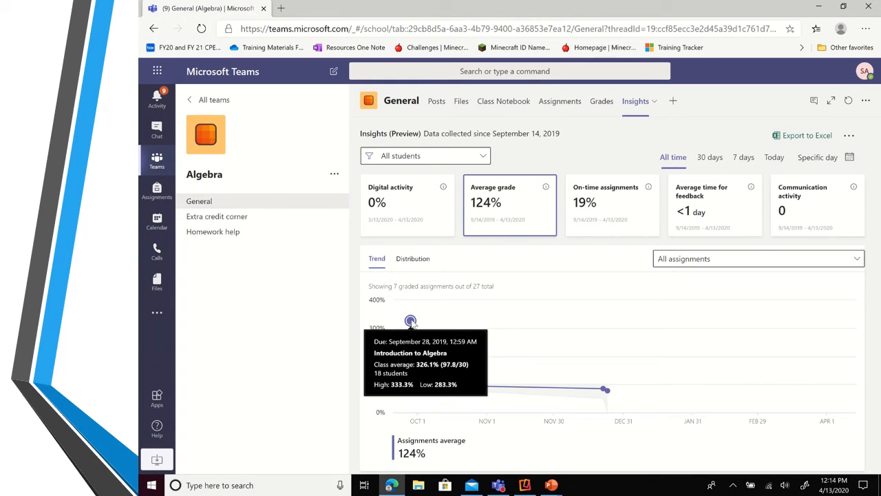
{"action": "mouse_move", "coordinate": [603, 390]}
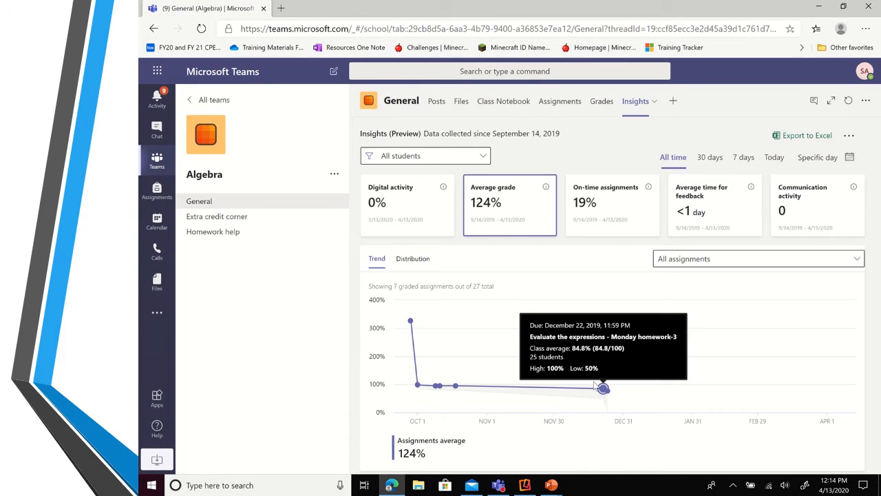
- Review the on-time assignments breakdown and the on-time, late and missing rates for every listed assignment
{"action": "left_click", "coordinate": [599, 220]}
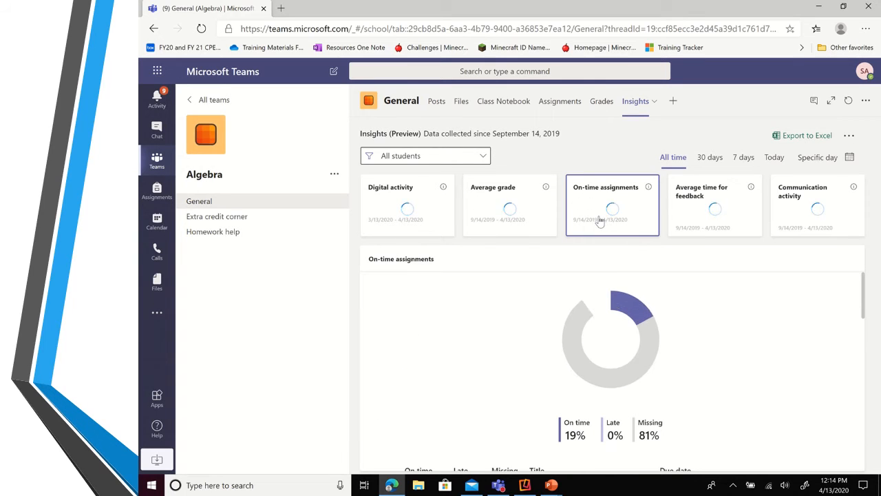
{"action": "scroll", "coordinate": [492, 361], "scroll_direction": "down", "scroll_amount": 2}
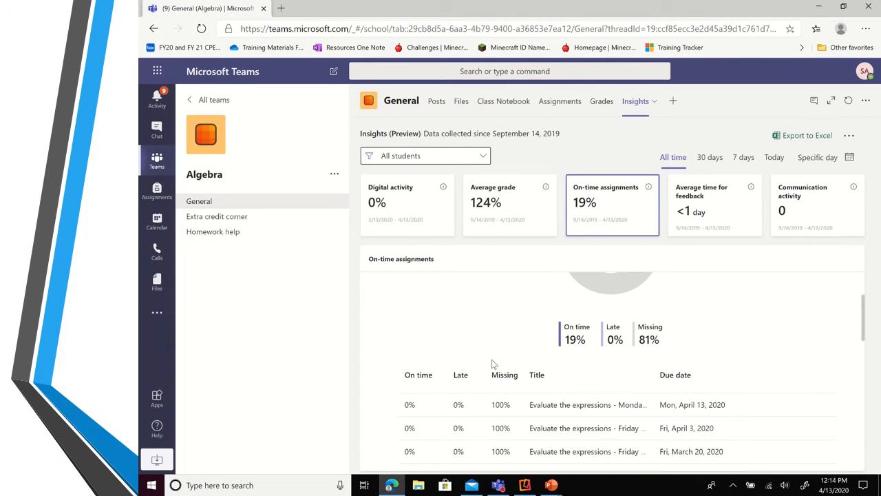
{"action": "scroll", "coordinate": [492, 363], "scroll_direction": "up", "scroll_amount": 2}
{"action": "scroll", "coordinate": [493, 364], "scroll_direction": "down", "scroll_amount": 2}
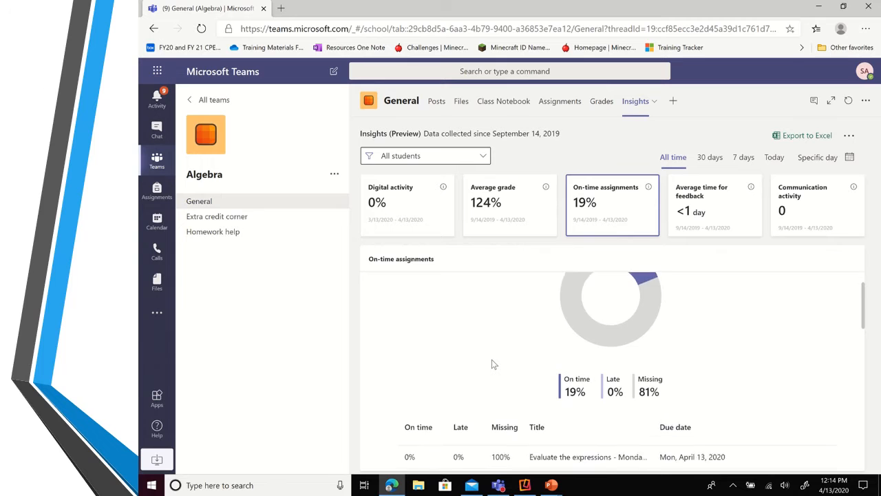
{"action": "scroll", "coordinate": [492, 359], "scroll_direction": "down", "scroll_amount": 3}
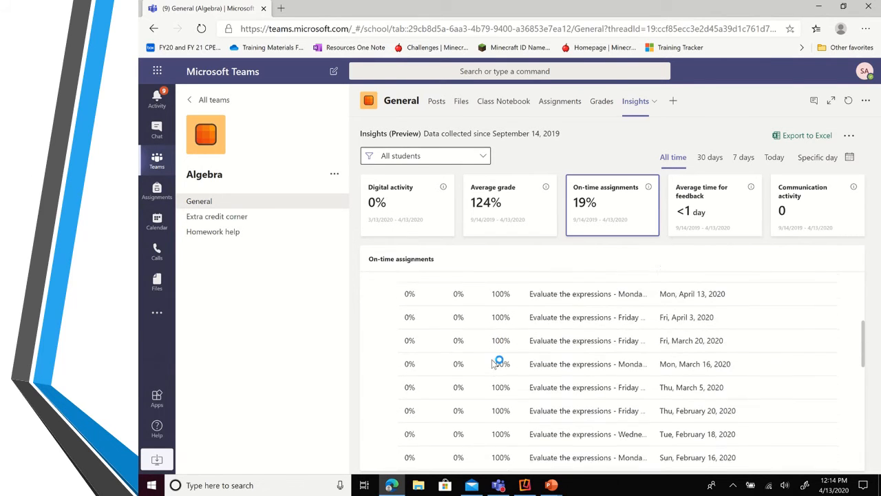
{"action": "scroll", "coordinate": [494, 362], "scroll_direction": "up", "scroll_amount": 1}
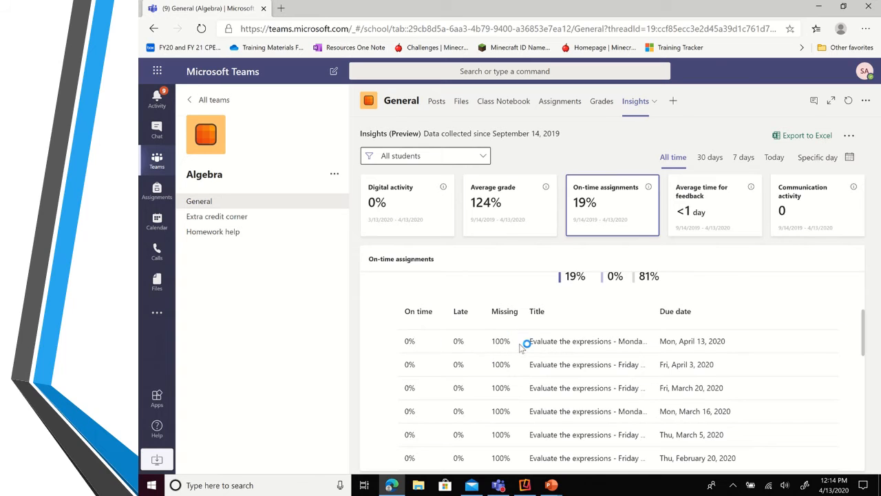
{"action": "scroll", "coordinate": [528, 378], "scroll_direction": "down", "scroll_amount": 3}
{"action": "scroll", "coordinate": [528, 378], "scroll_direction": "down", "scroll_amount": 8}
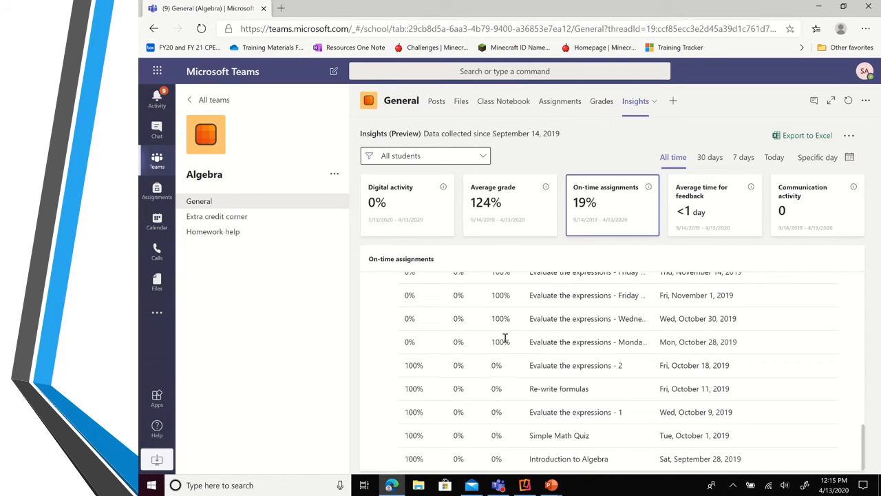
- Check the average time for feedback chart's assignment details and view the class's communication activity
{"action": "left_click", "coordinate": [715, 222]}
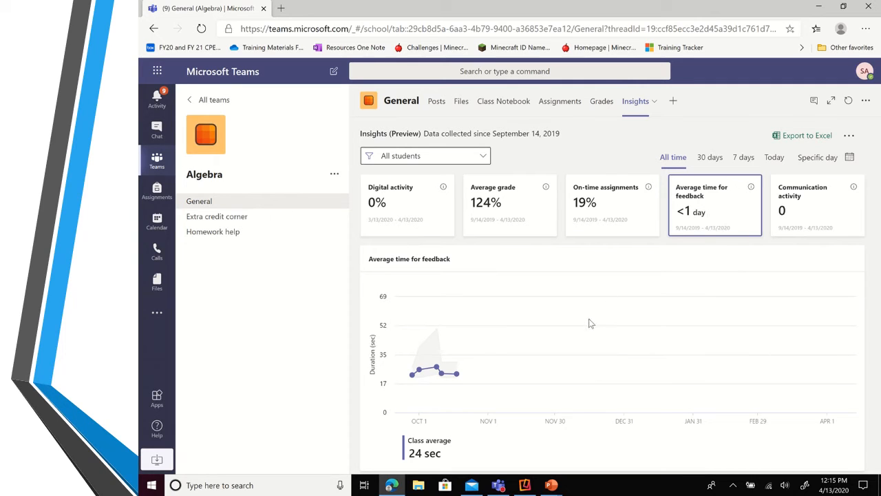
{"action": "mouse_move", "coordinate": [412, 375]}
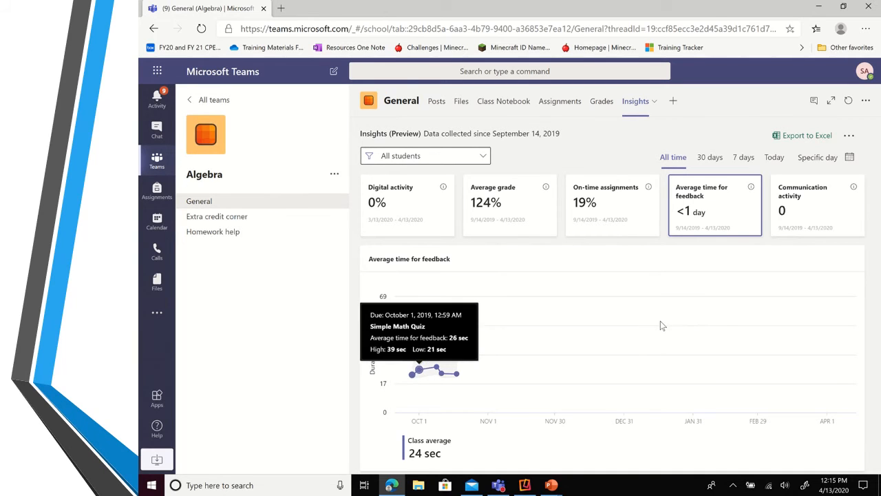
{"action": "left_click", "coordinate": [812, 219]}
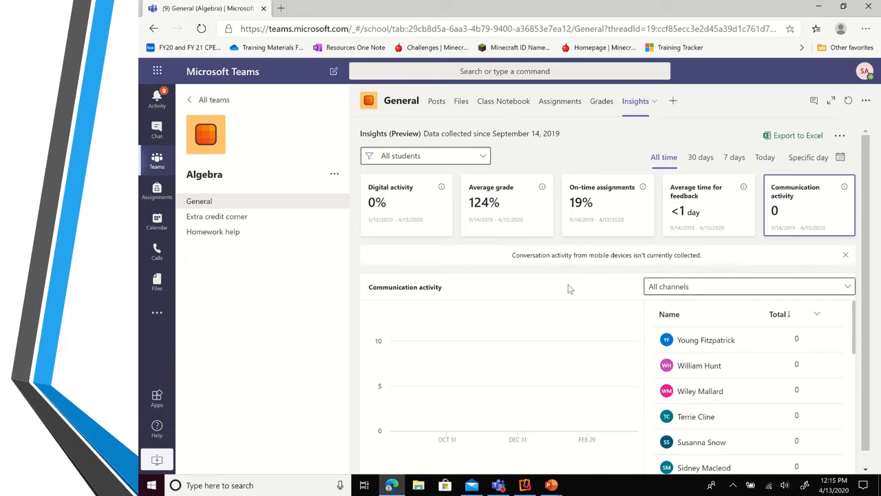
- Filter the insights to the first listed student and view that student's on-time assignments and average grade
{"action": "left_click", "coordinate": [481, 156]}
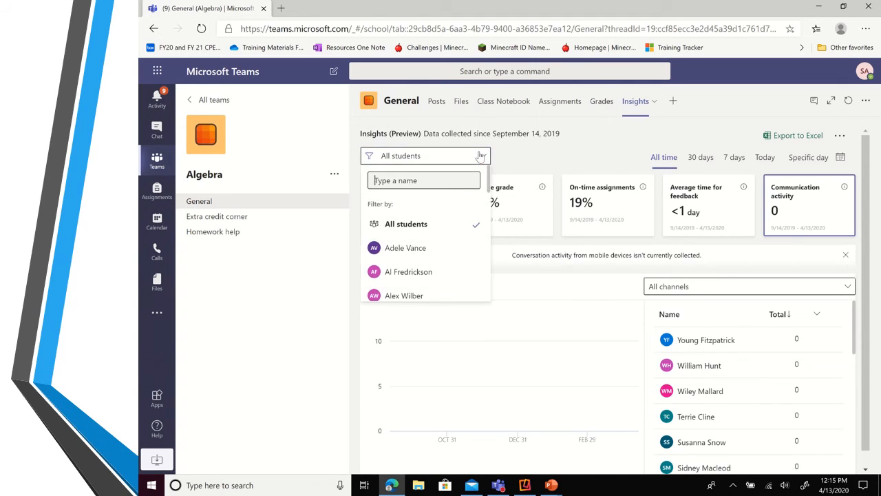
{"action": "left_click", "coordinate": [395, 248]}
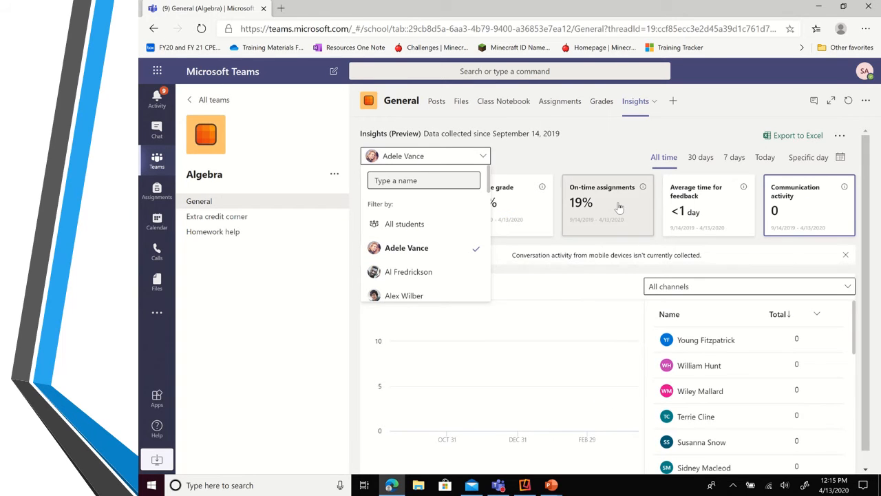
{"action": "left_click", "coordinate": [619, 207]}
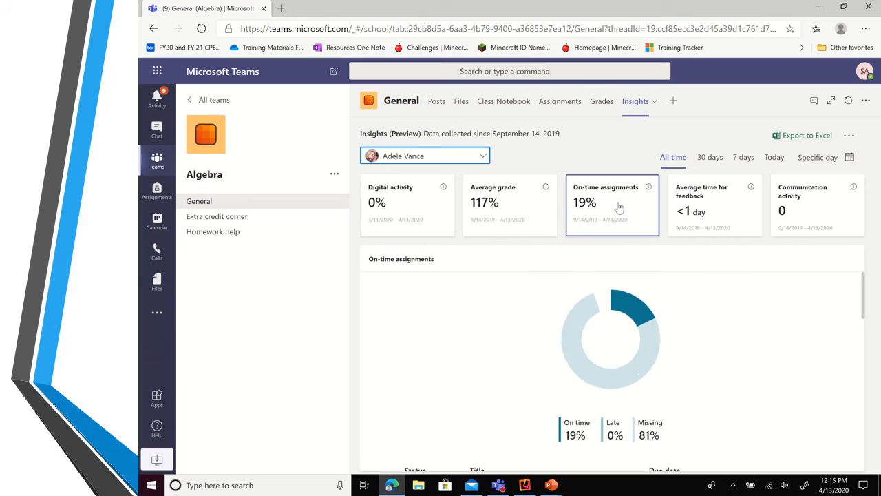
{"action": "left_click", "coordinate": [508, 204]}
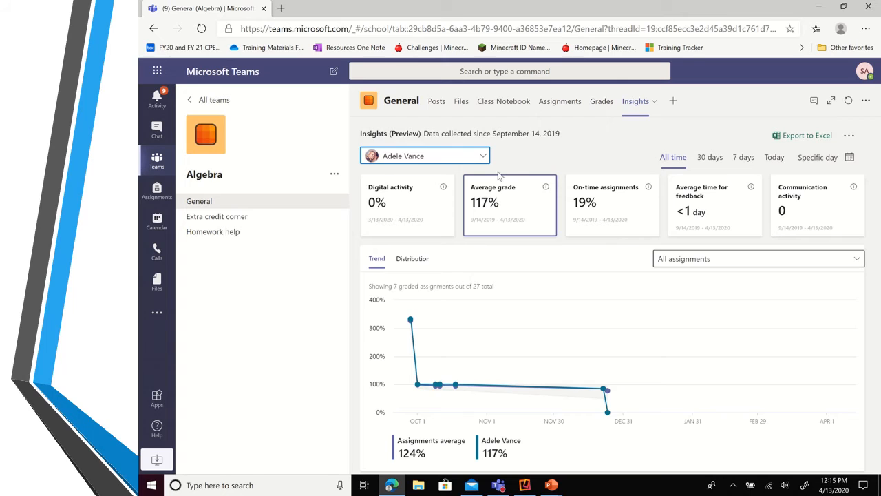
- Filter the grade trend to the third listed student and only the Introduction to Algebra and Simple Math Quiz assignments
{"action": "left_click", "coordinate": [486, 157]}
{"action": "left_click", "coordinate": [422, 295]}
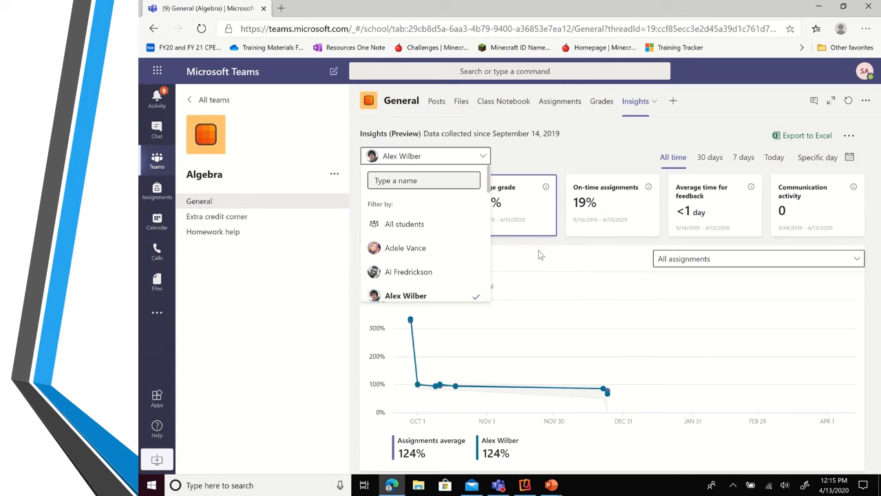
{"action": "left_click", "coordinate": [699, 258]}
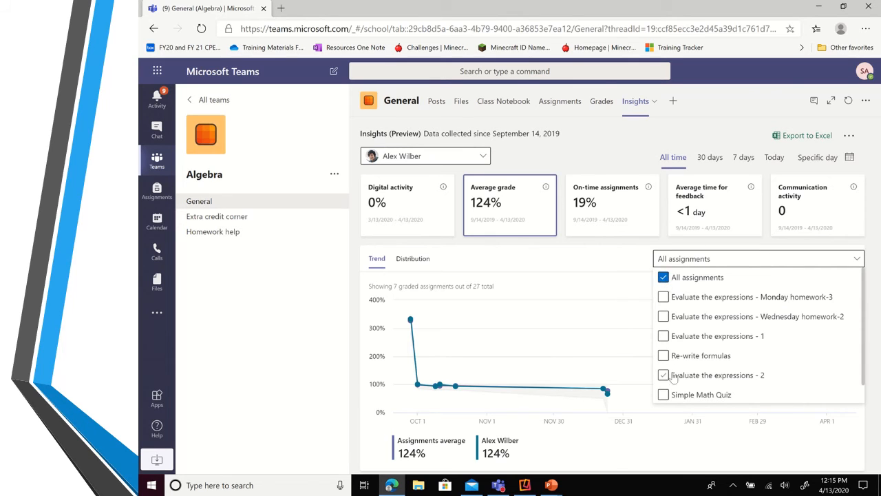
{"action": "scroll", "coordinate": [673, 377], "scroll_direction": "down", "scroll_amount": 1}
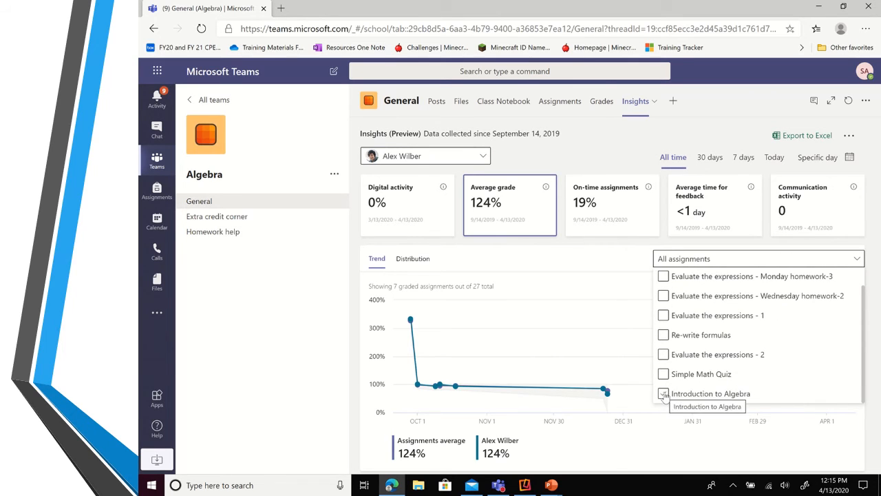
{"action": "left_click", "coordinate": [664, 393]}
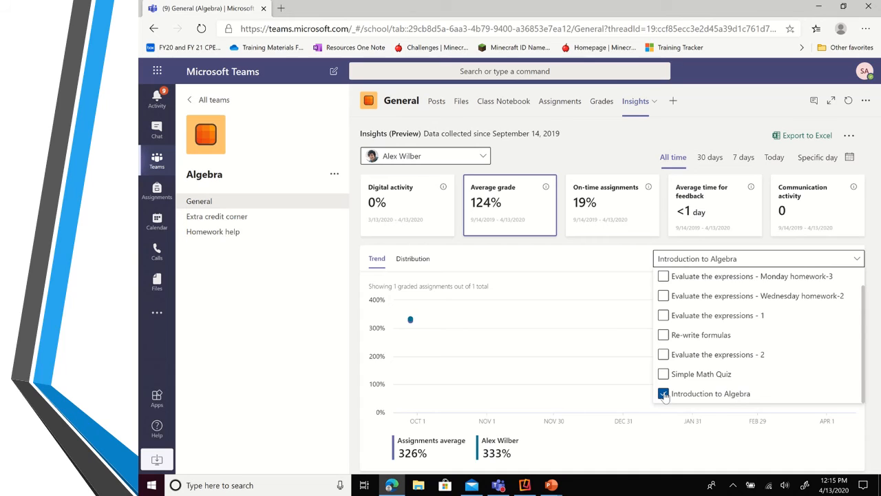
{"action": "left_click", "coordinate": [663, 374]}
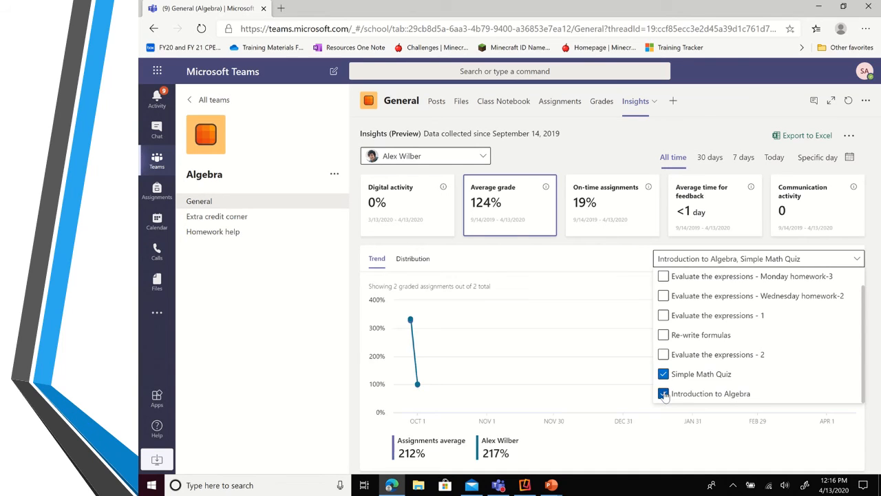
- Narrow the grade trend to only the Simple Math Quiz assignment and inspect the student's data point for it
{"action": "left_click", "coordinate": [664, 394]}
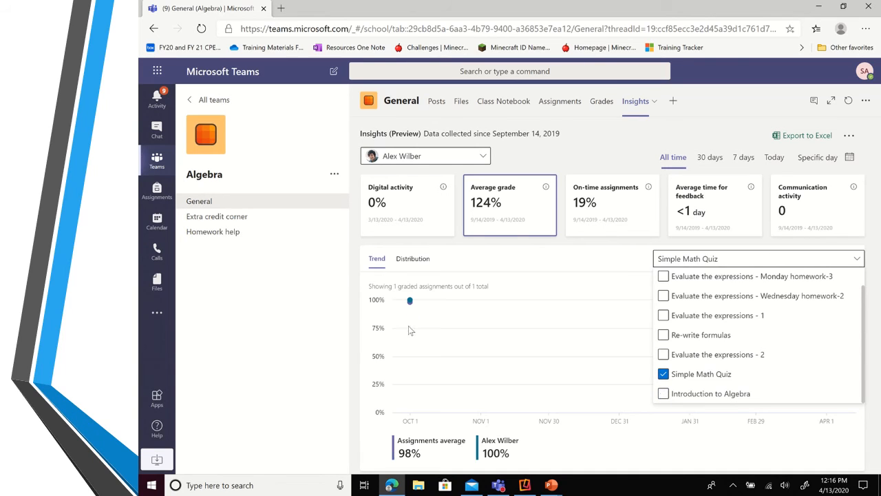
{"action": "mouse_move", "coordinate": [411, 301]}
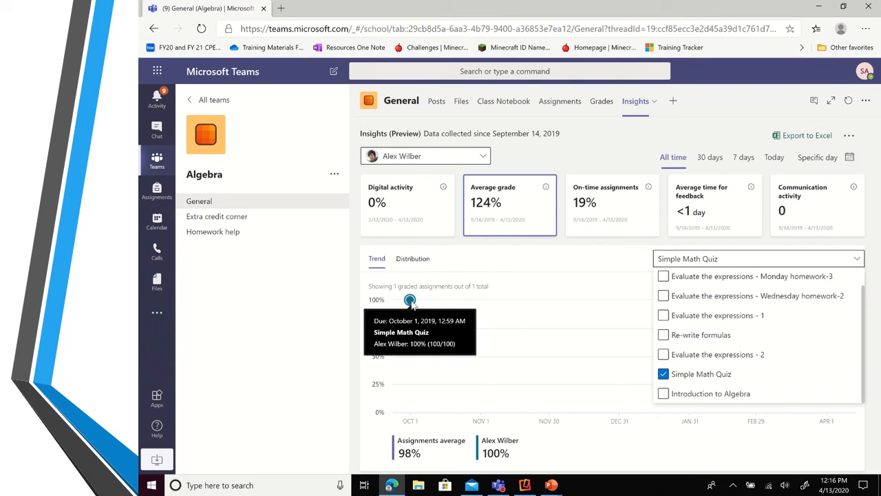
{"action": "left_click", "coordinate": [701, 335]}
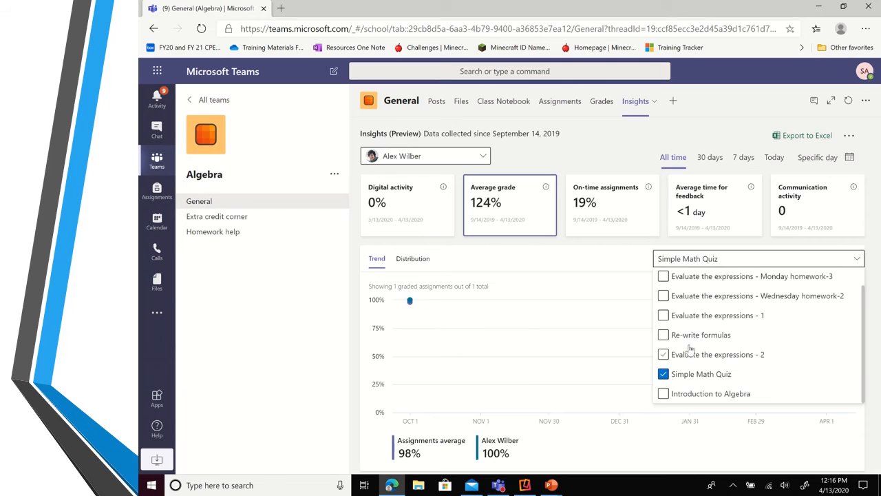
- View the student's on-time assignments breakdown and review the status and due date of each listed assignment
{"action": "left_click", "coordinate": [609, 217]}
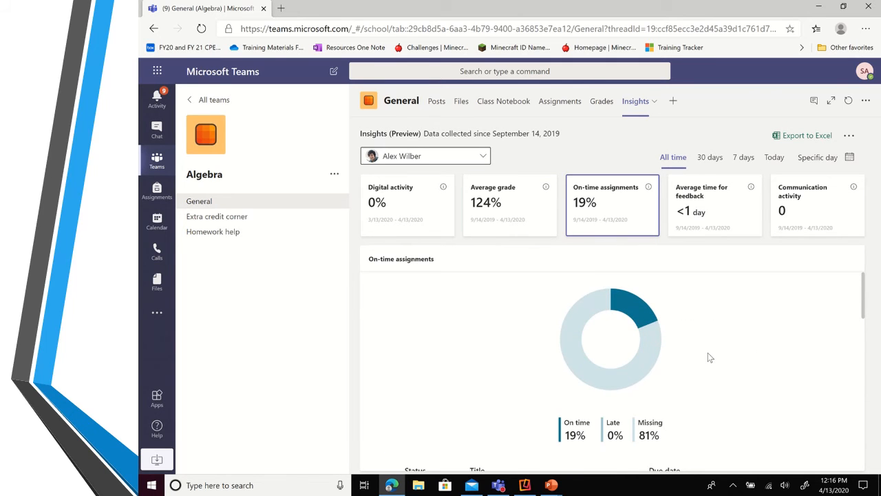
{"action": "scroll", "coordinate": [707, 352], "scroll_direction": "down", "scroll_amount": 3}
{"action": "scroll", "coordinate": [709, 356], "scroll_direction": "down", "scroll_amount": 3}
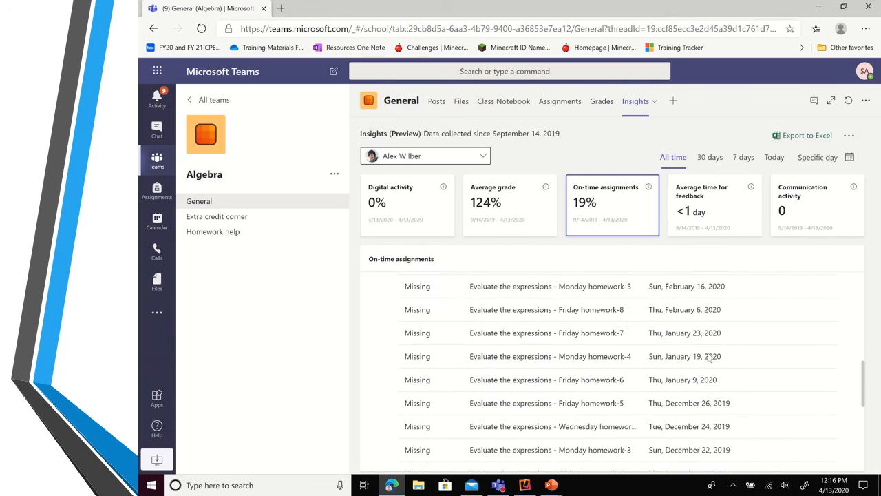
{"action": "scroll", "coordinate": [709, 356], "scroll_direction": "down", "scroll_amount": 5}
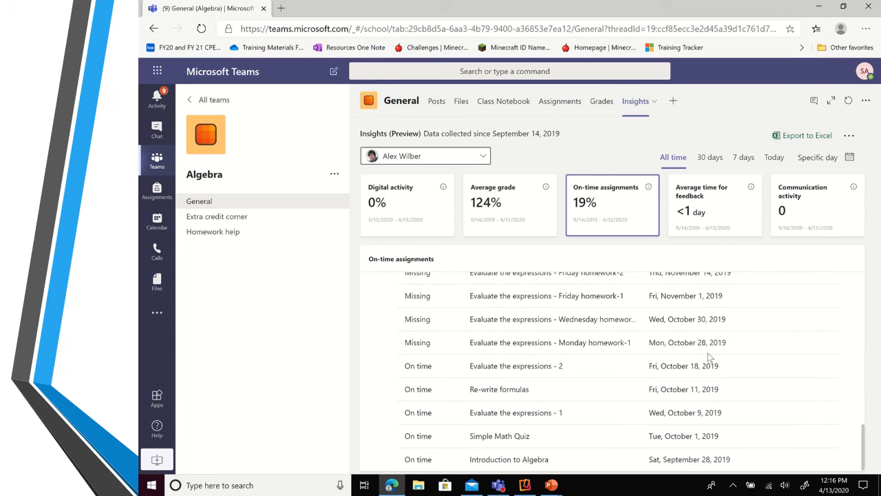
{"action": "scroll", "coordinate": [709, 356], "scroll_direction": "up", "scroll_amount": 4}
{"action": "scroll", "coordinate": [709, 356], "scroll_direction": "up", "scroll_amount": 1}
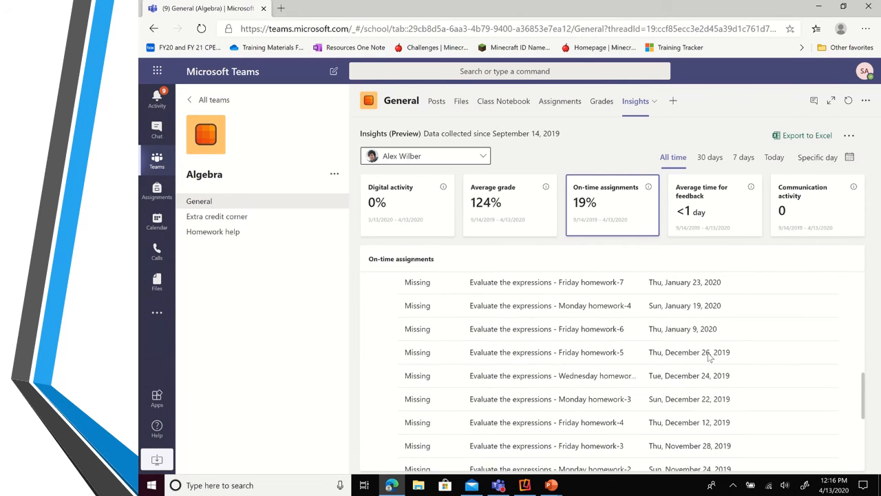